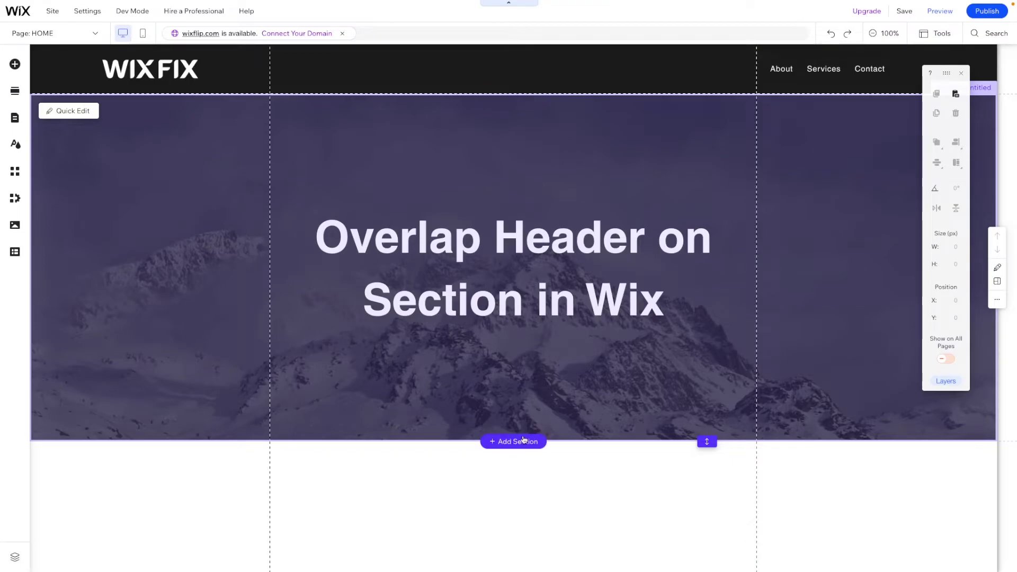
# Insert a blank section below the WIXFIX header and set its height to 700 px
pyautogui.click(500, 96)
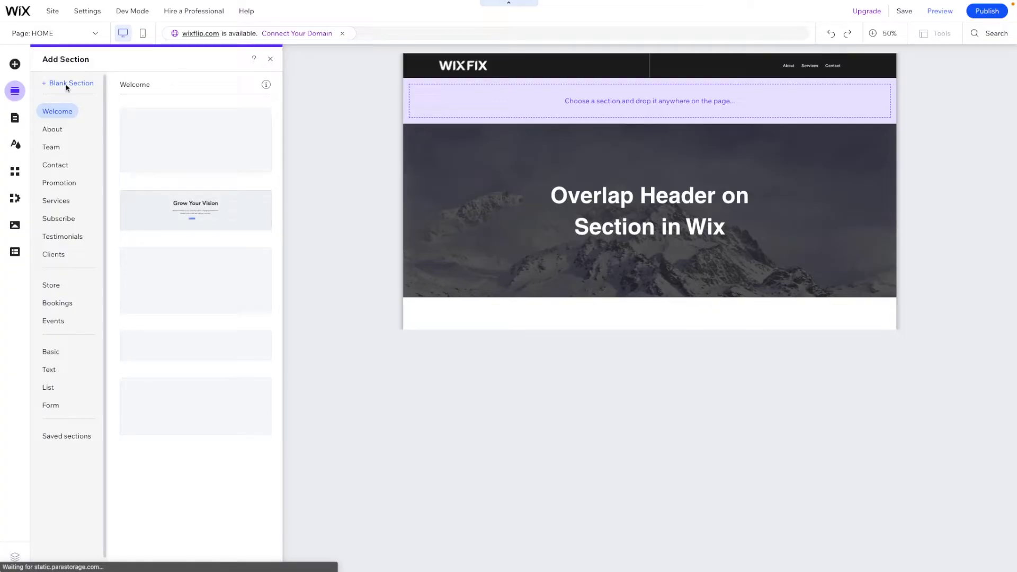
pyautogui.click(67, 84)
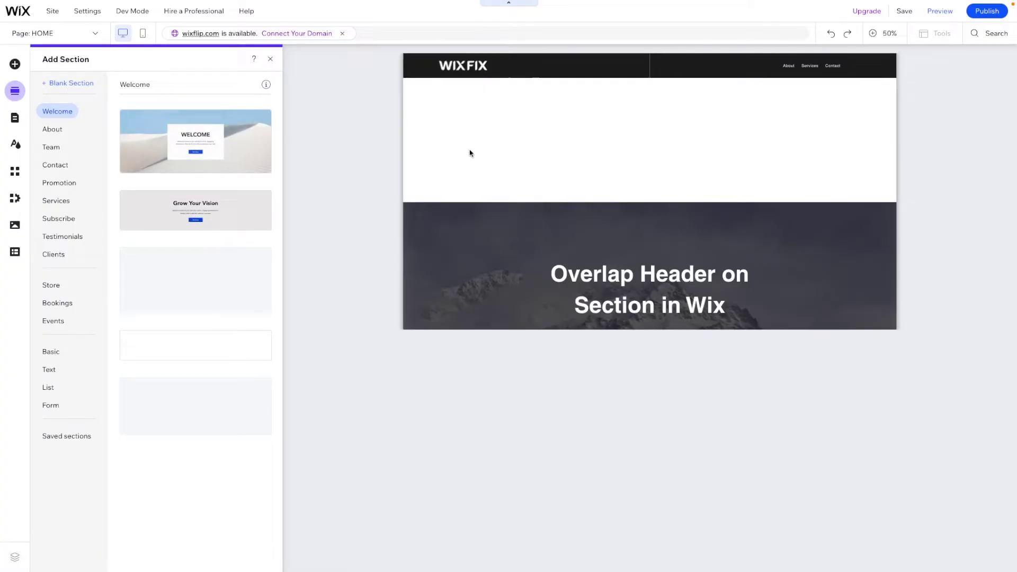
pyautogui.click(469, 153)
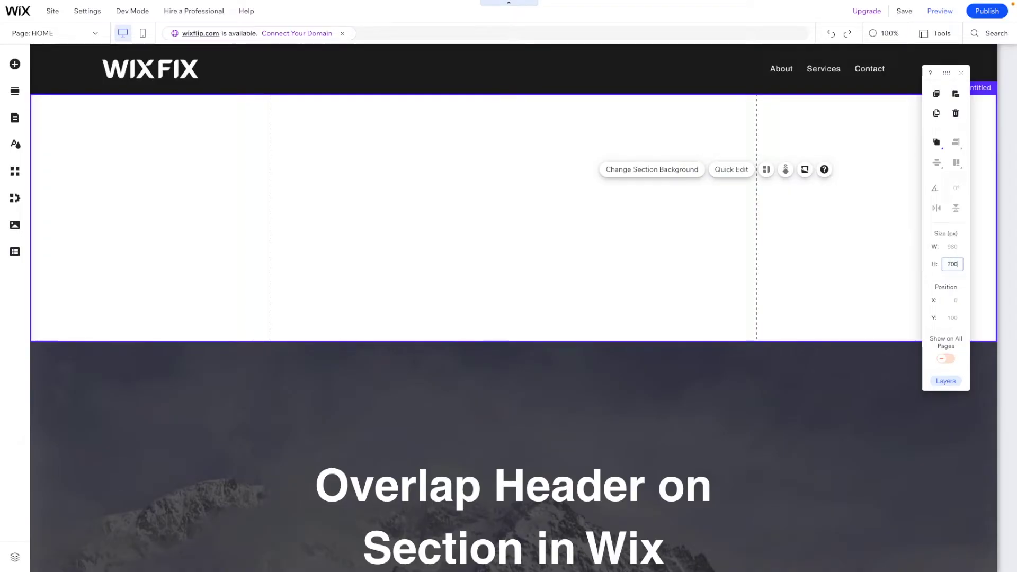
pyautogui.press('Return')
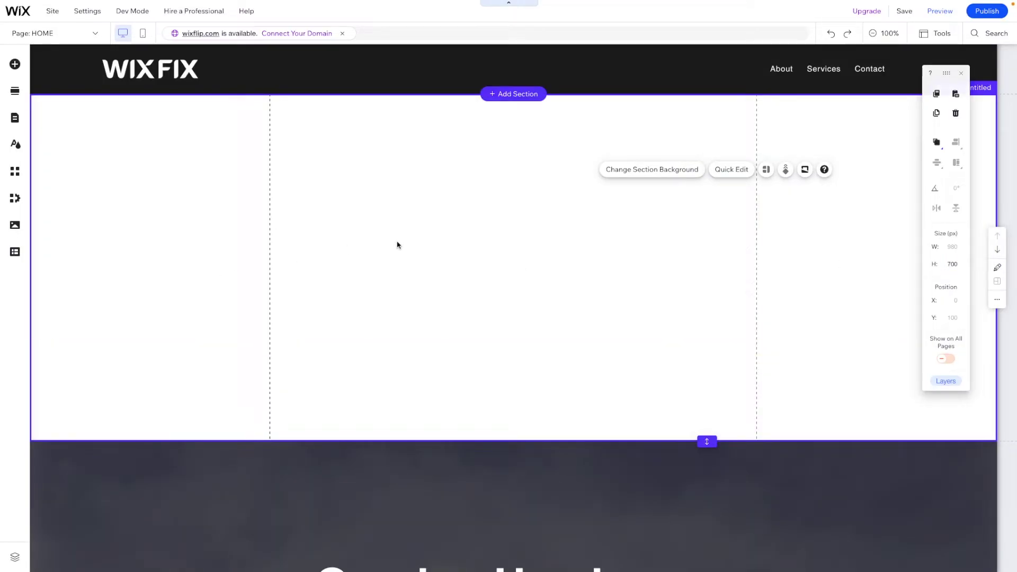
pyautogui.scroll(-5, 292, 229)
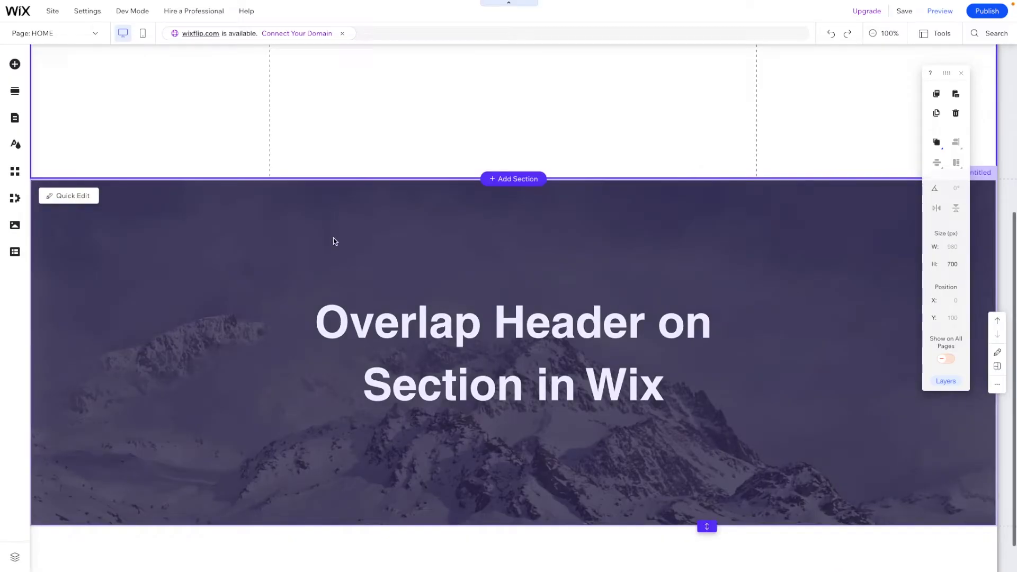
pyautogui.scroll(3, 297, 291)
pyautogui.scroll(4, 297, 293)
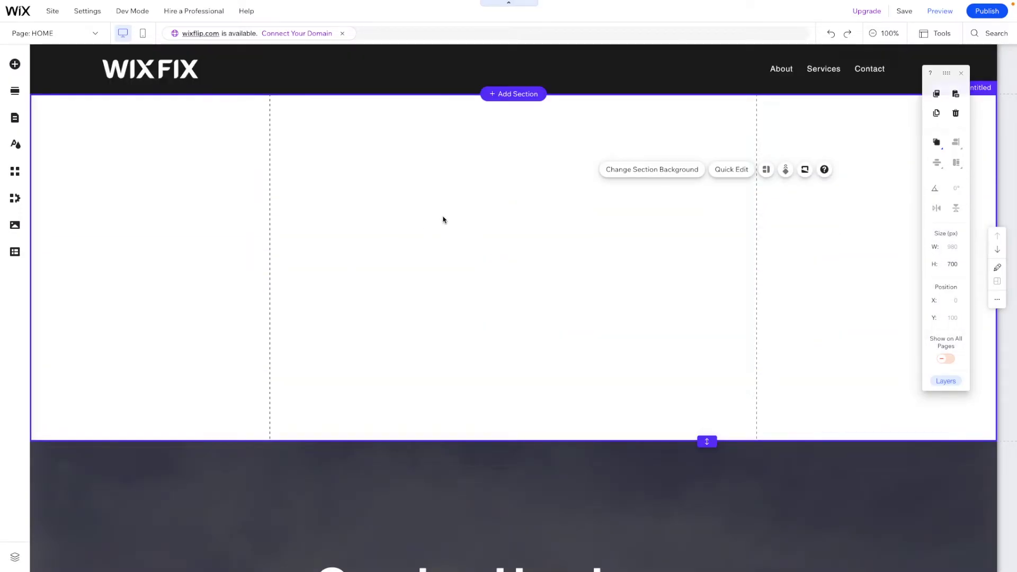
# Drag a black strip from Add Elements into the new section and set its height to 800 px
pyautogui.click(15, 64)
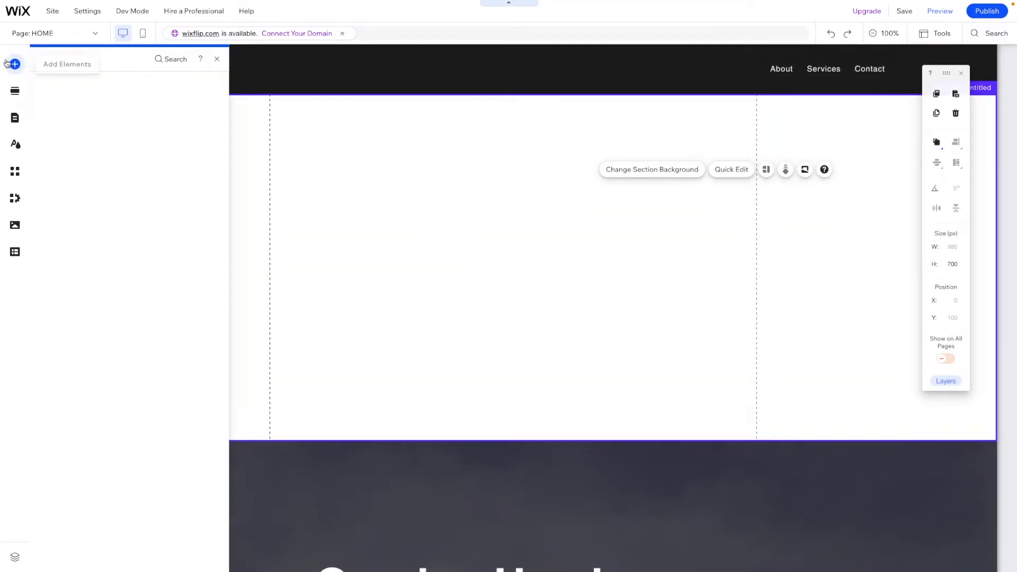
pyautogui.moveTo(230, 136); pyautogui.dragTo(516, 242)
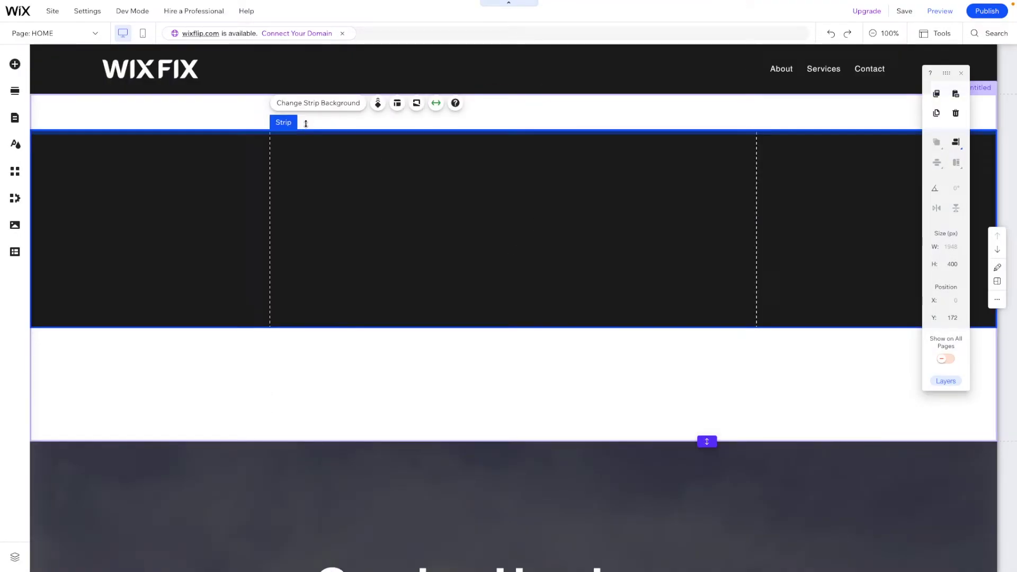
pyautogui.click(960, 264)
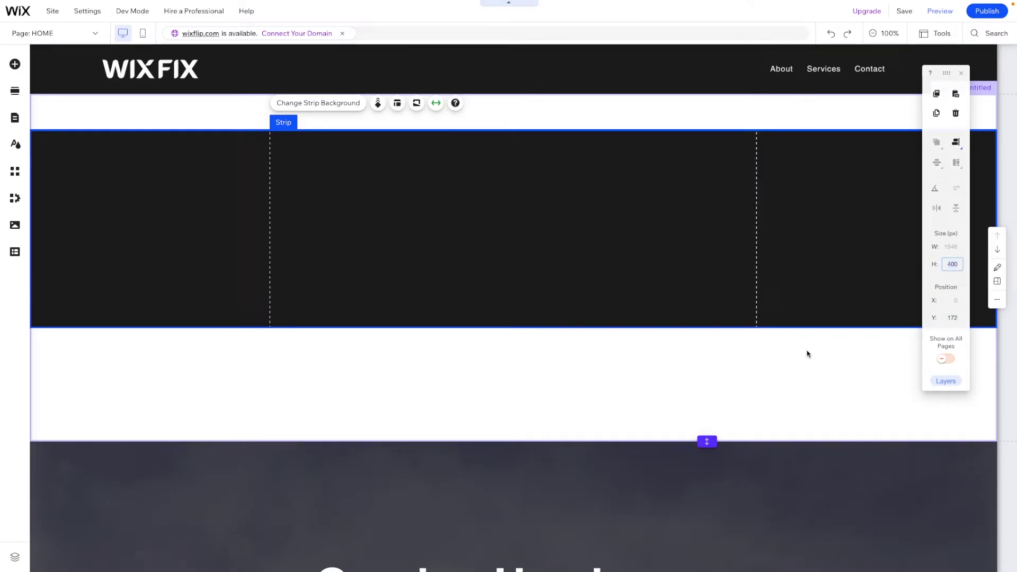
pyautogui.click(745, 380)
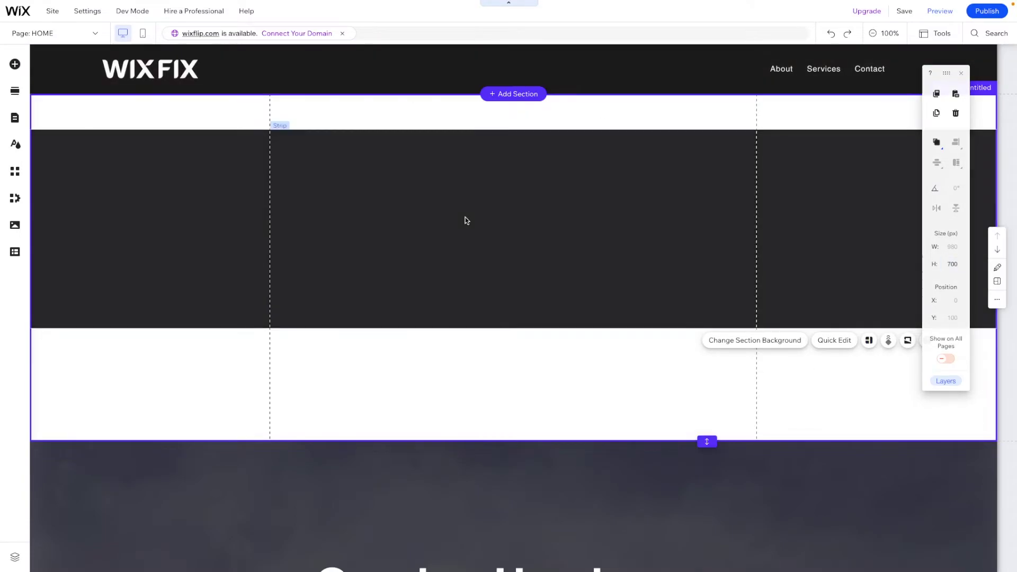
pyautogui.click(466, 218)
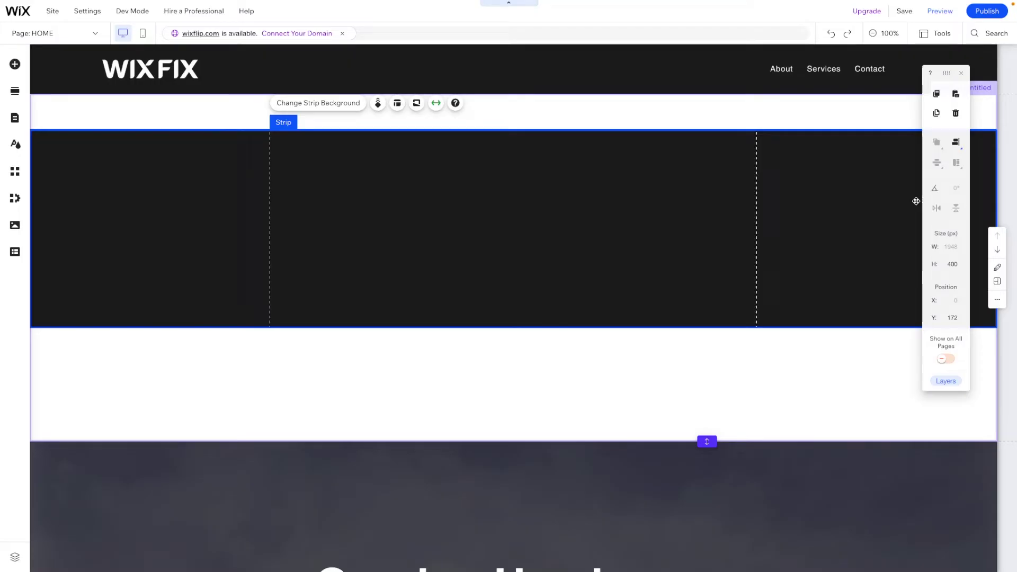
pyautogui.click(954, 264)
pyautogui.write('80')
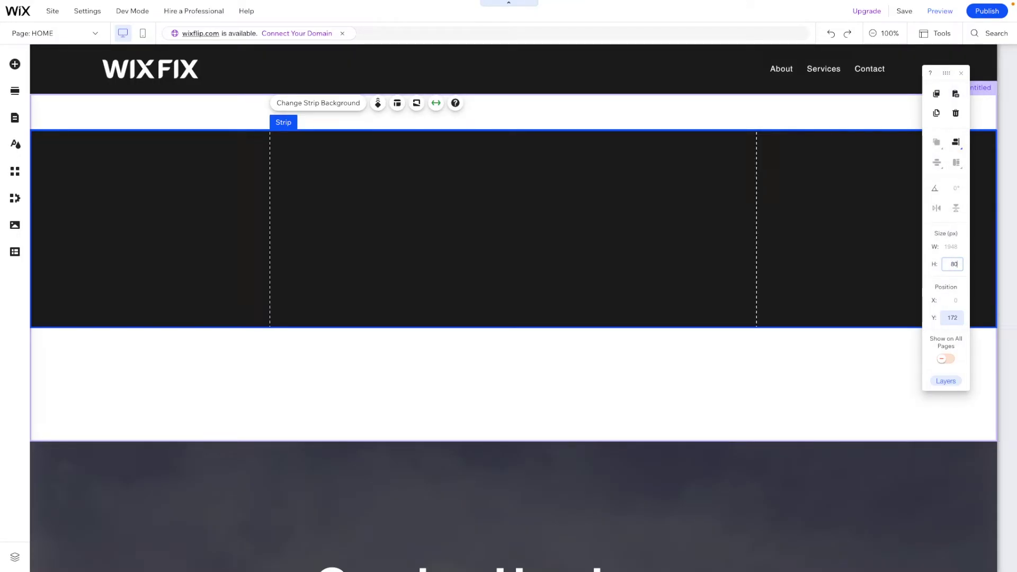
pyautogui.write('0')
pyautogui.press('Return')
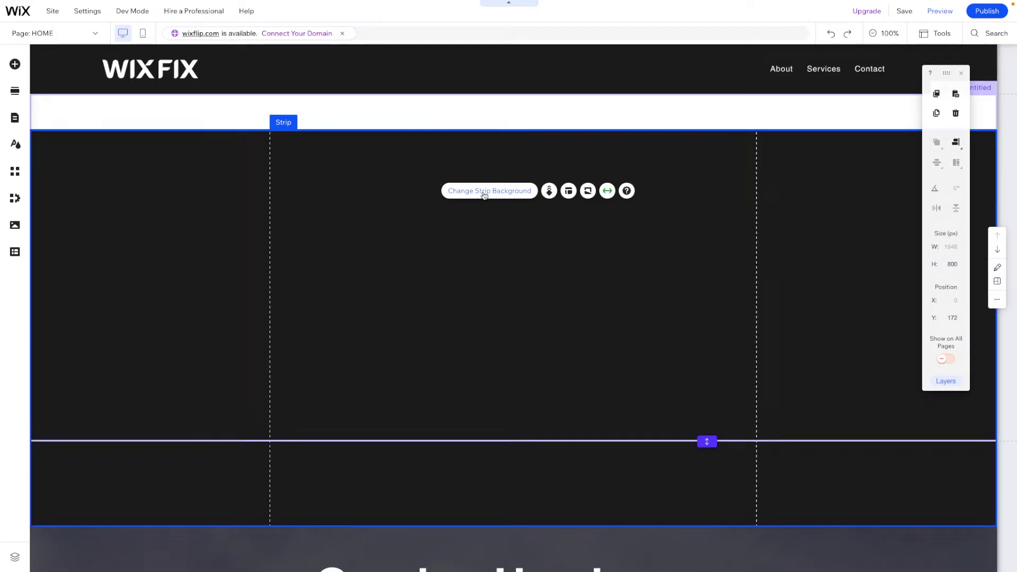
# Give the strip the mountain video at 30% opacity over black, and move it to Y 0
pyautogui.click(484, 191)
pyautogui.click(181, 252)
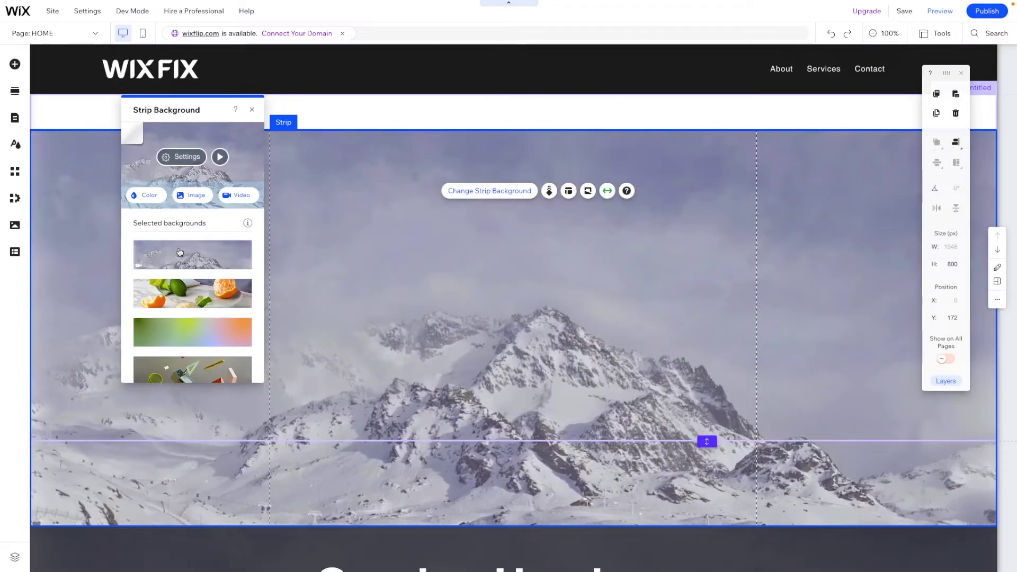
pyautogui.click(183, 157)
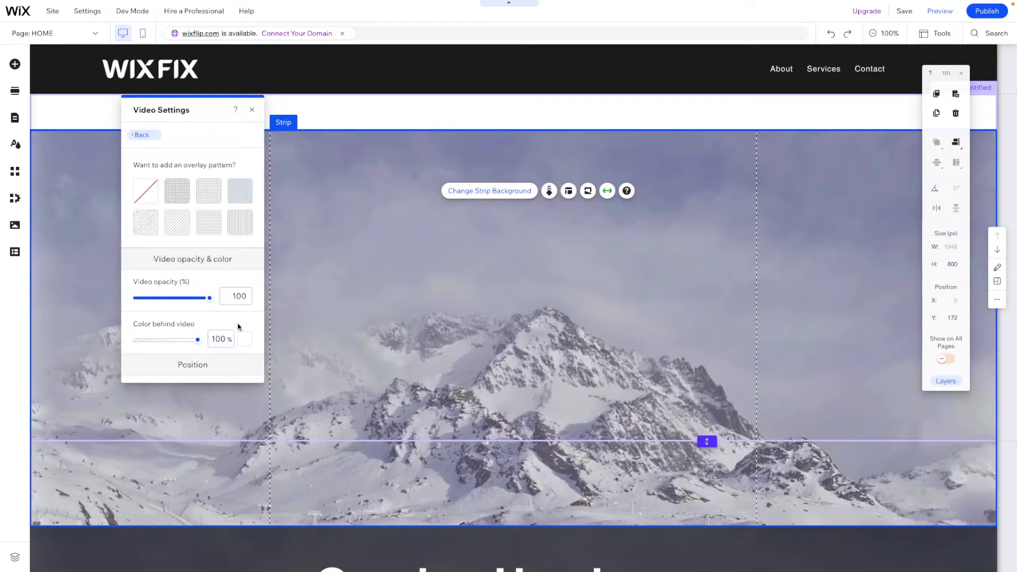
pyautogui.click(245, 339)
pyautogui.click(341, 425)
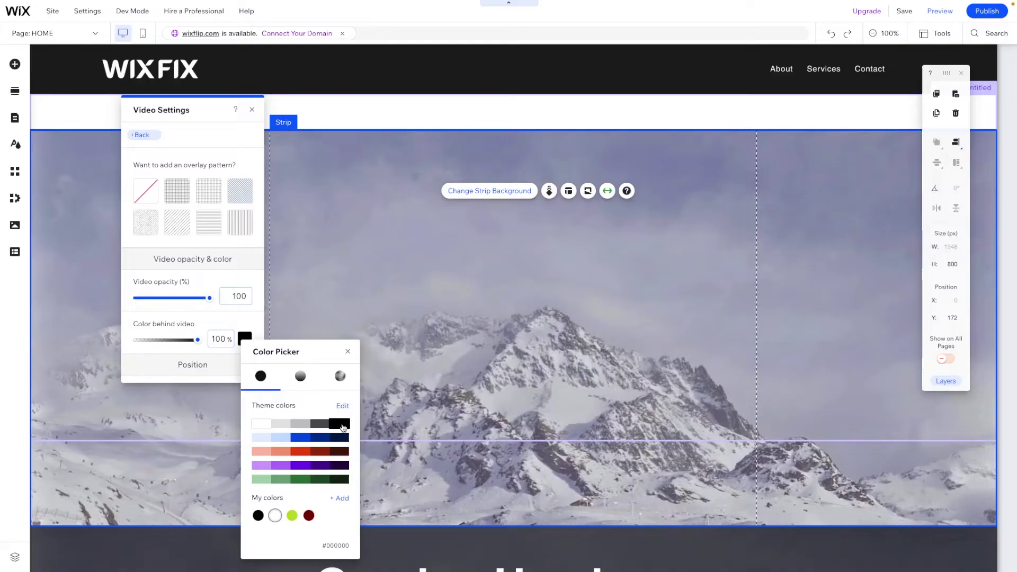
pyautogui.click(165, 300)
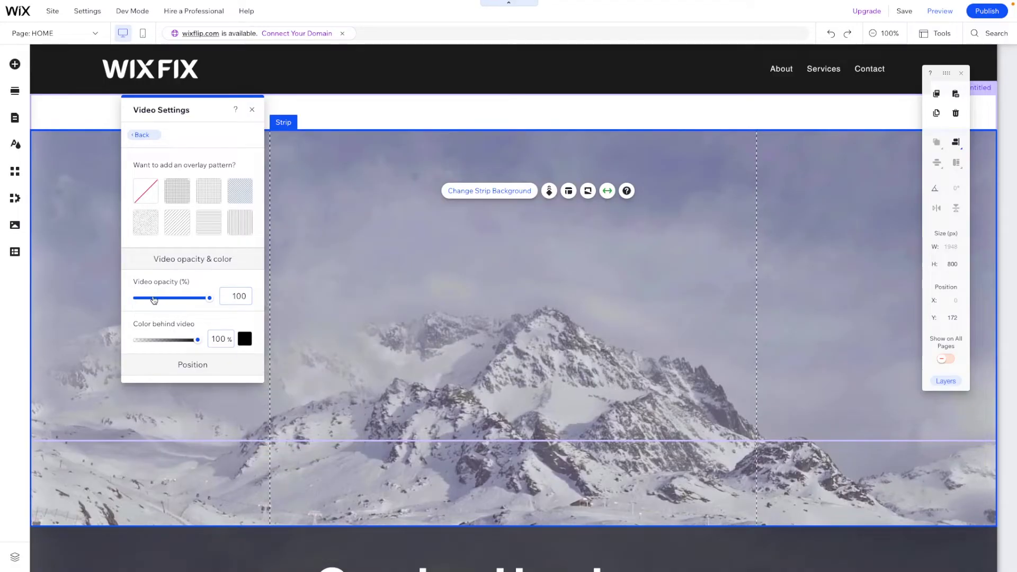
pyautogui.click(153, 298)
pyautogui.moveTo(155, 300); pyautogui.dragTo(158, 300)
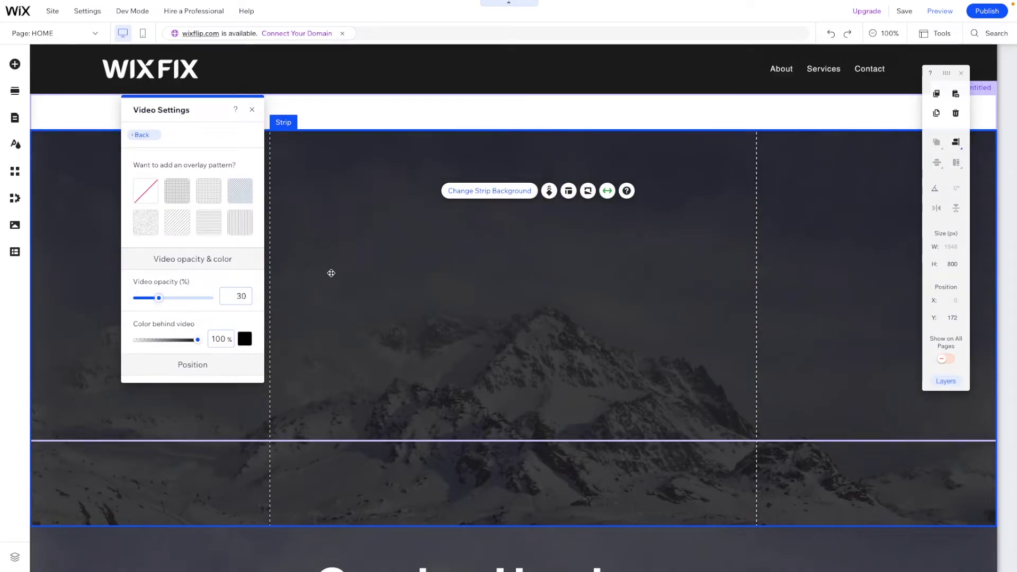
pyautogui.moveTo(548, 295); pyautogui.dragTo(561, 168)
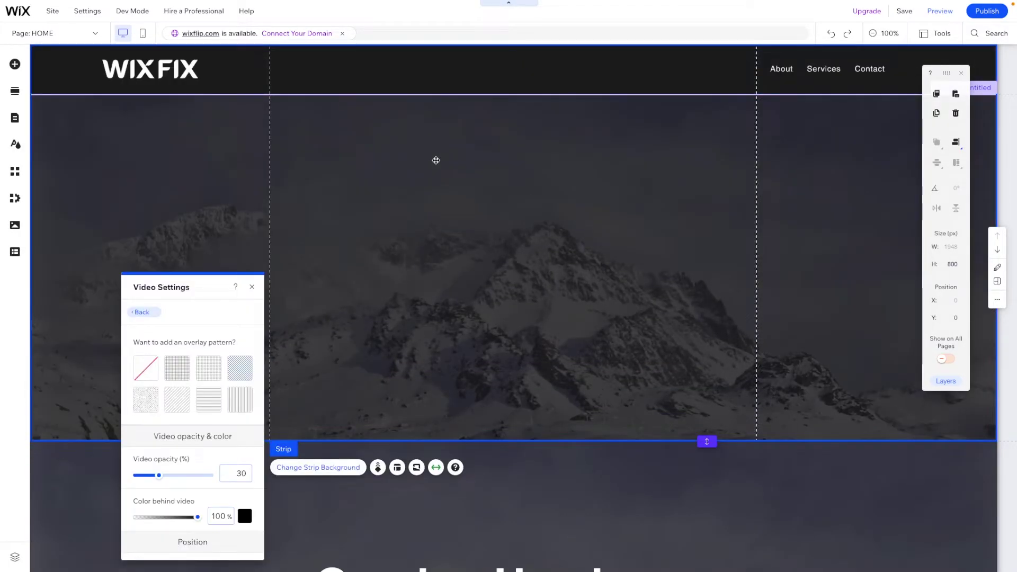
# Set the left WIXFIX header column's background opacity to 0%
pyautogui.click(339, 81)
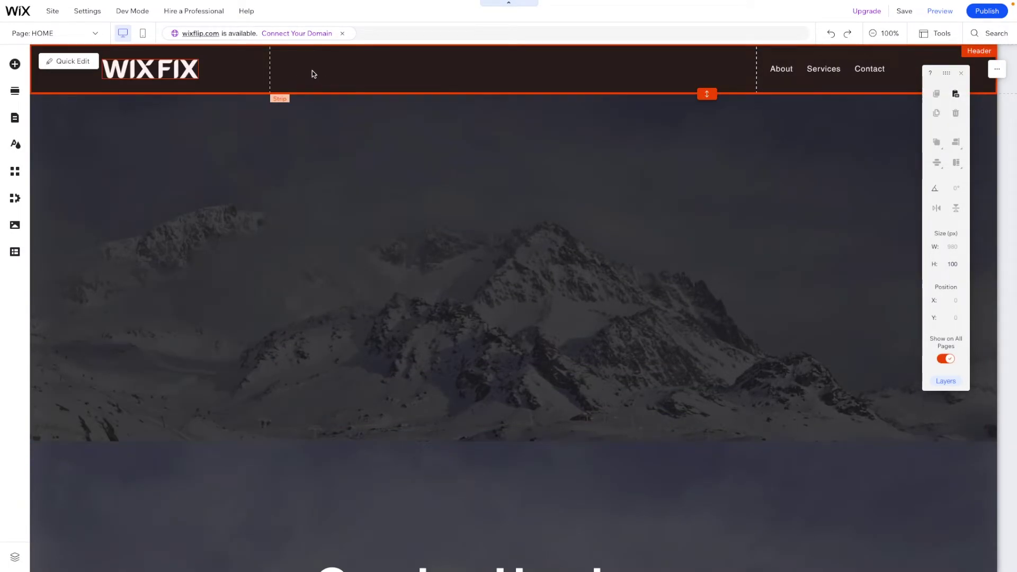
pyautogui.click(314, 72)
pyautogui.click(342, 68)
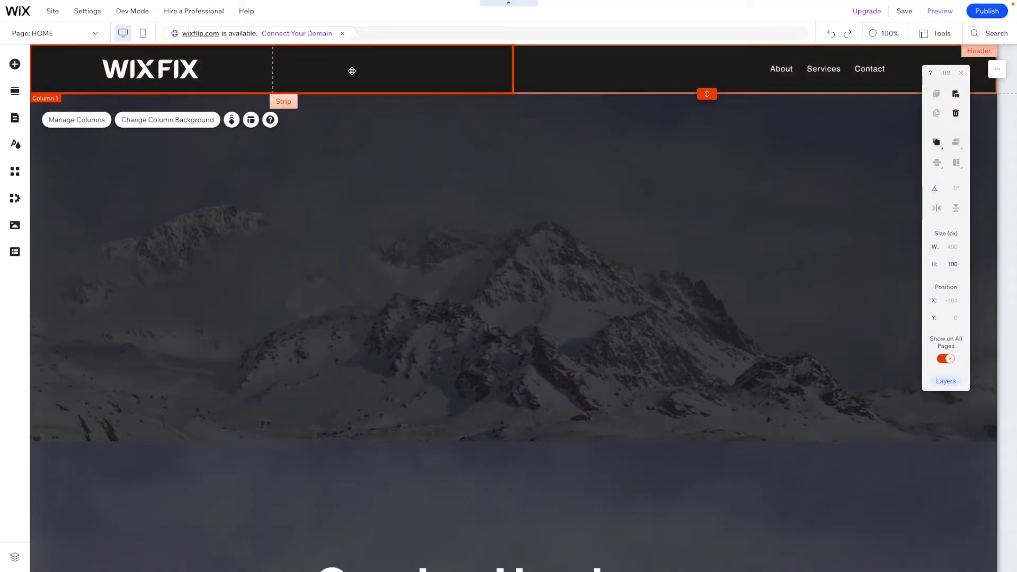
pyautogui.click(151, 121)
pyautogui.click(589, 122)
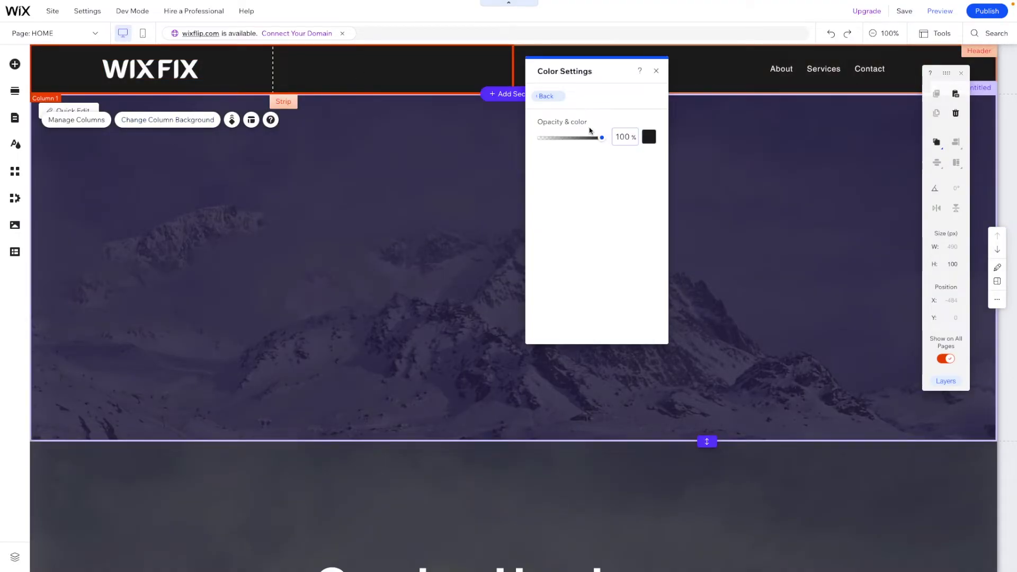
pyautogui.moveTo(602, 138); pyautogui.dragTo(540, 138)
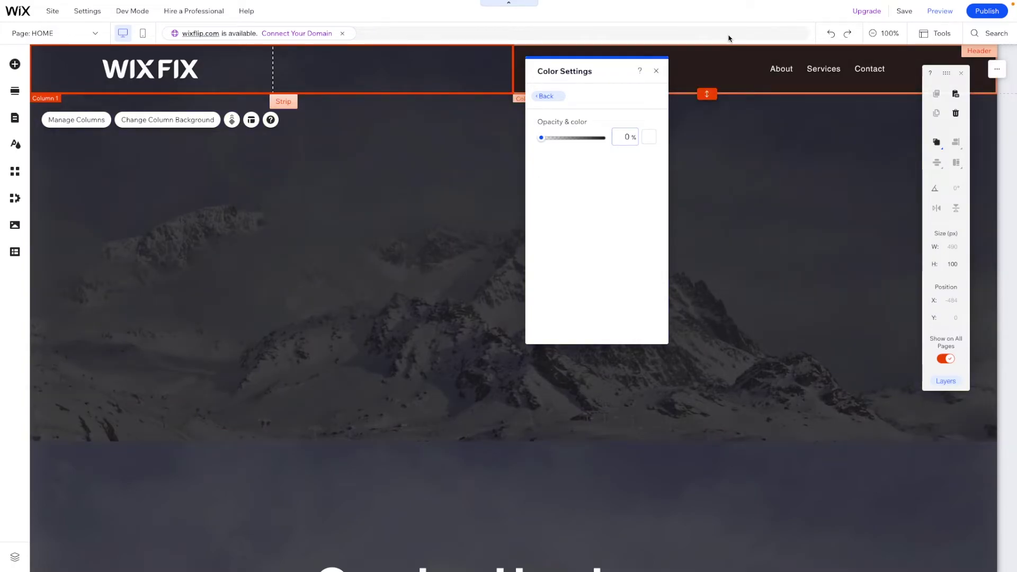
# Set the right header column's background opacity to 0%
pyautogui.click(703, 72)
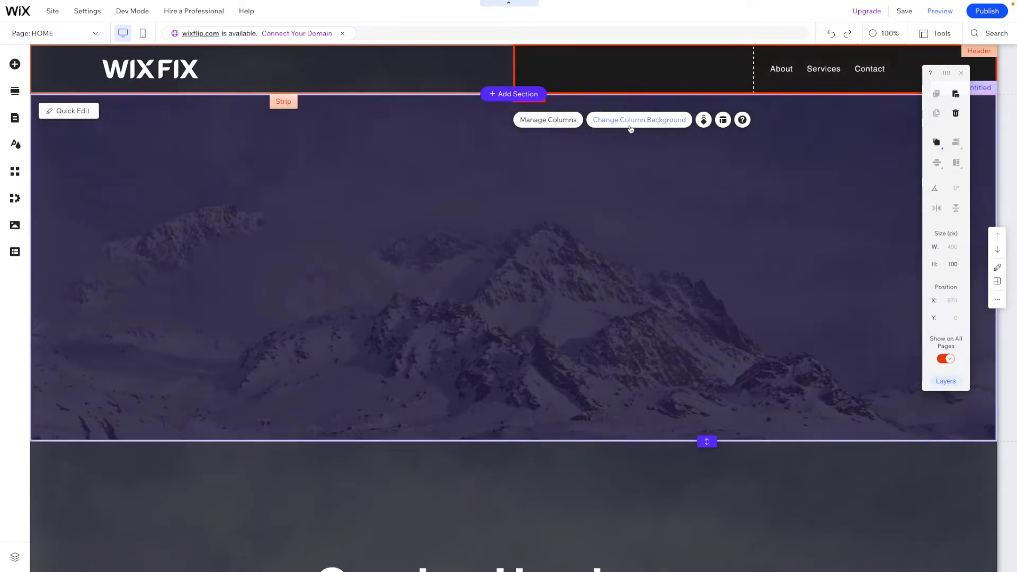
pyautogui.click(615, 125)
pyautogui.click(427, 123)
pyautogui.click(457, 137)
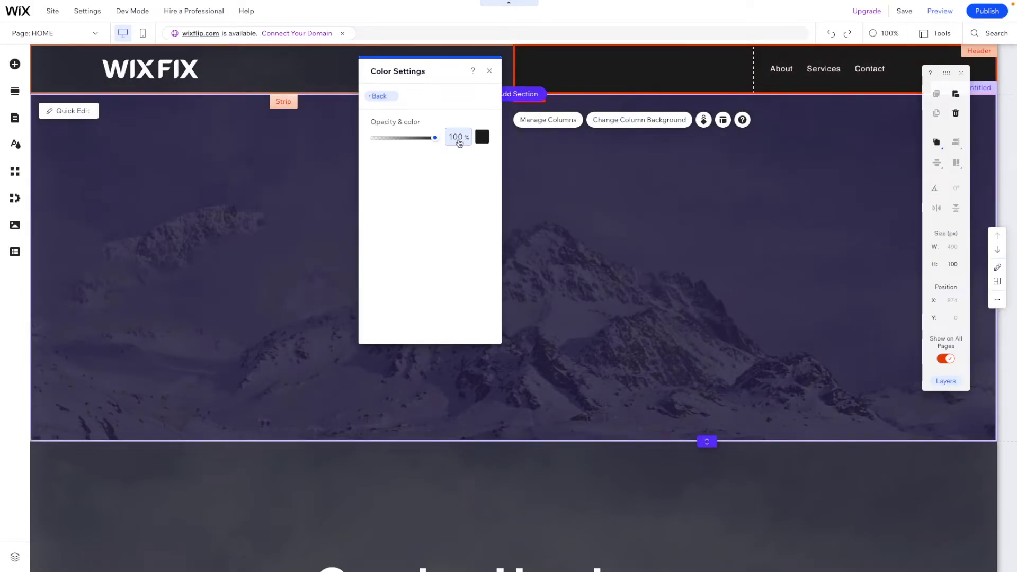
pyautogui.write('0')
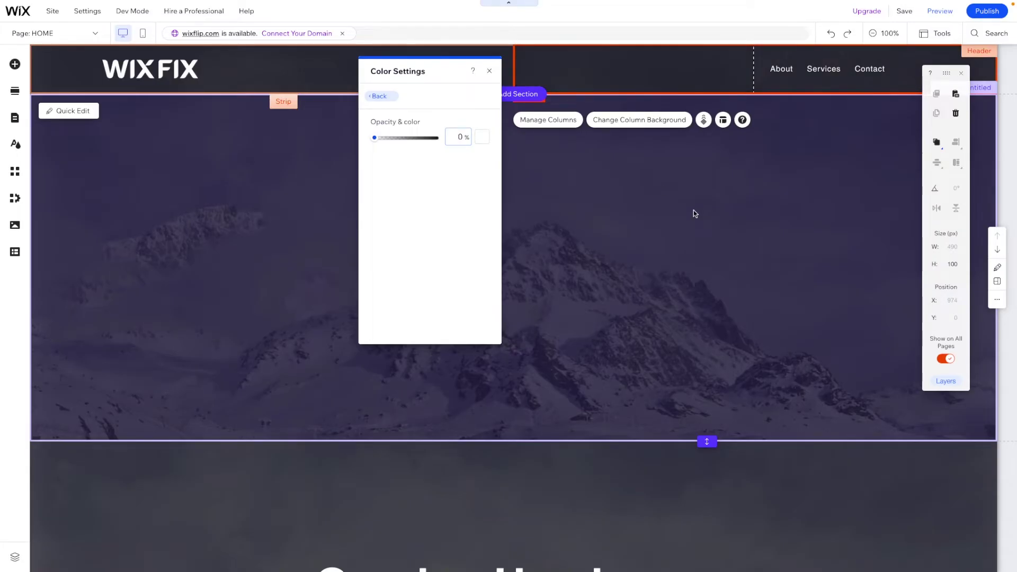
pyautogui.click(693, 212)
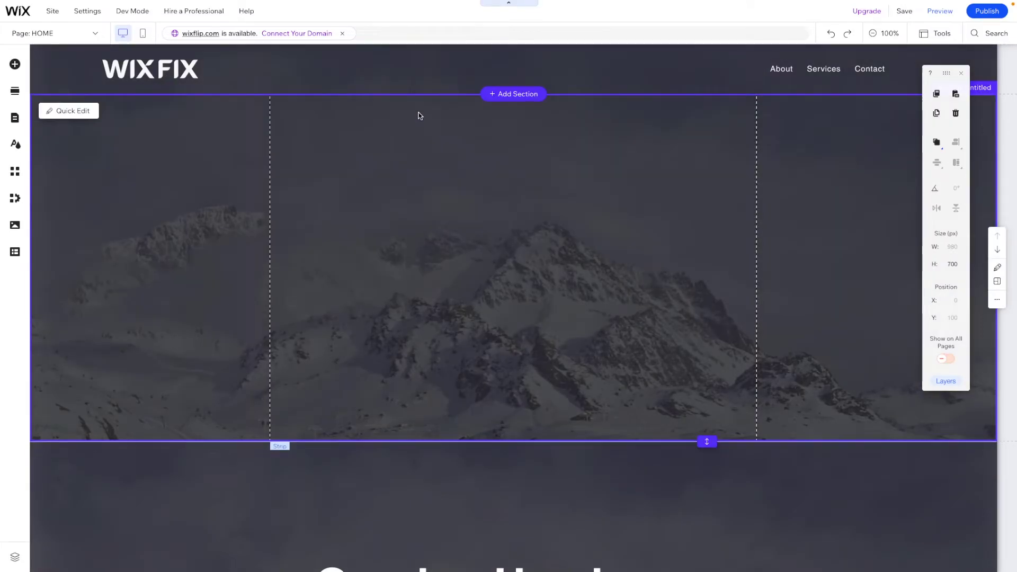
# Paste a copy of the 'Overlap Header on Section in Wix' title into the mountain strip and align it to the middle
pyautogui.scroll(-4, 459, 212)
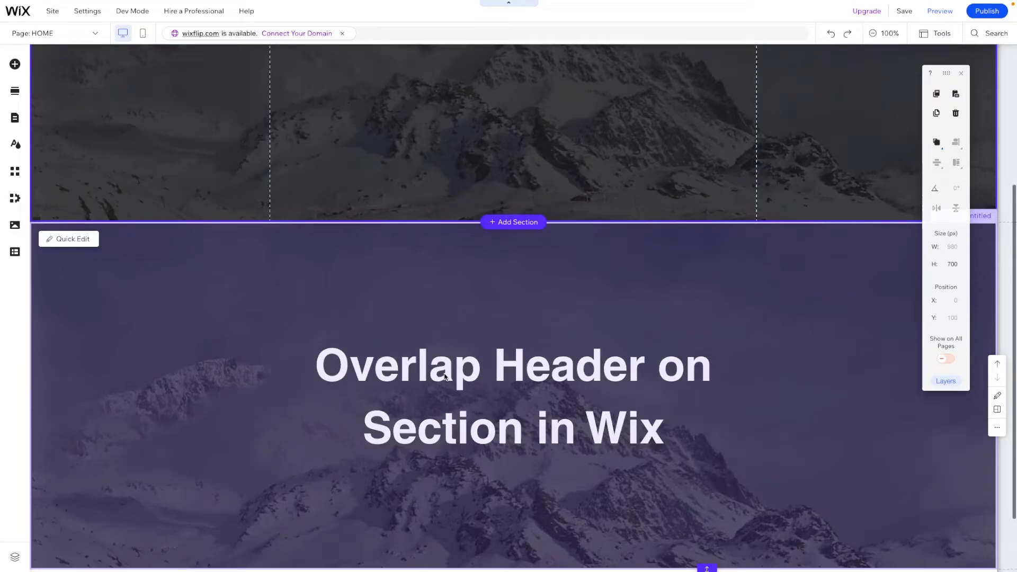
pyautogui.click(444, 374)
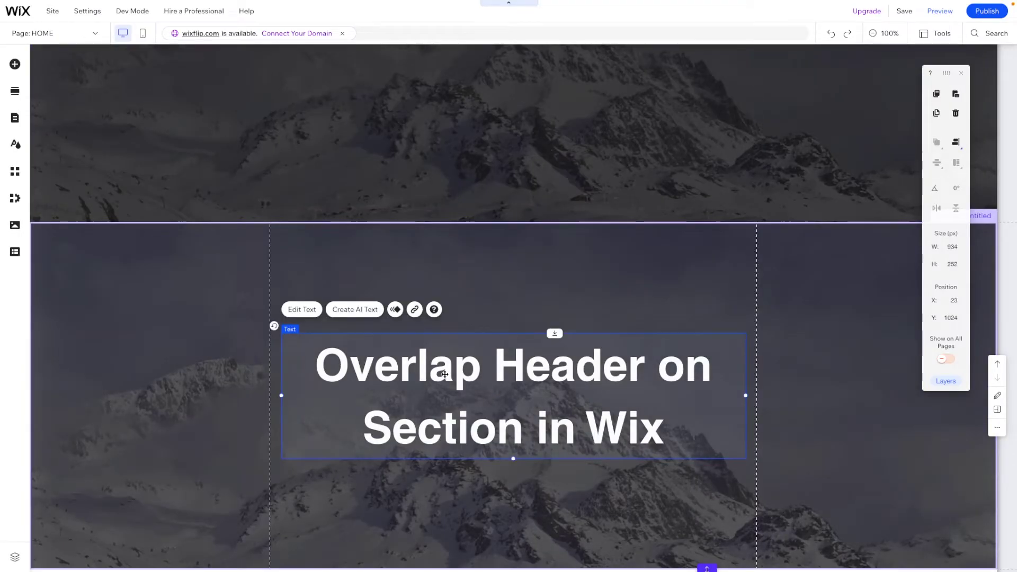
pyautogui.scroll(3, 455, 236)
pyautogui.rightClick(455, 235)
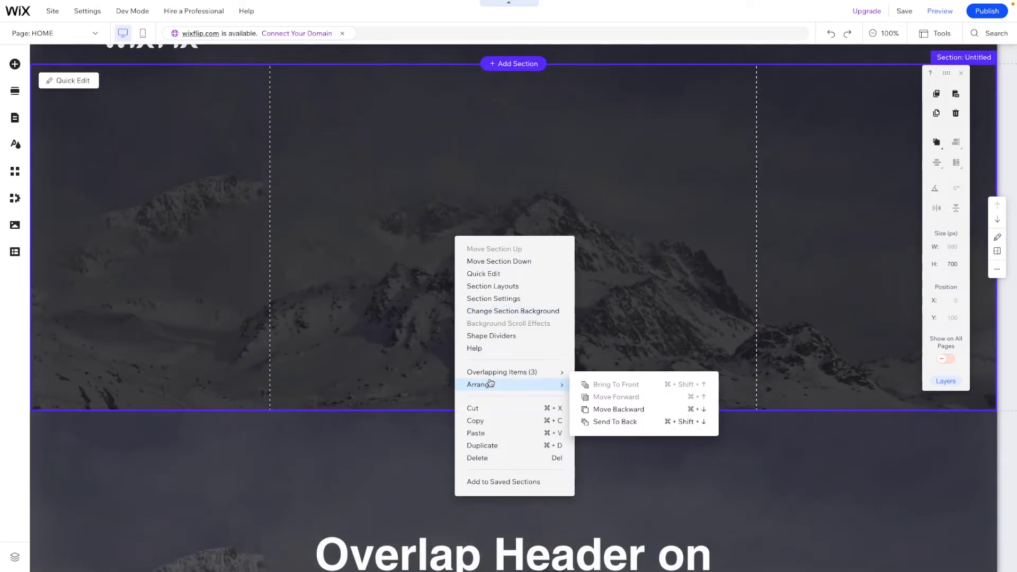
pyautogui.click(477, 434)
pyautogui.moveTo(597, 280); pyautogui.dragTo(406, 149)
pyautogui.click(953, 147)
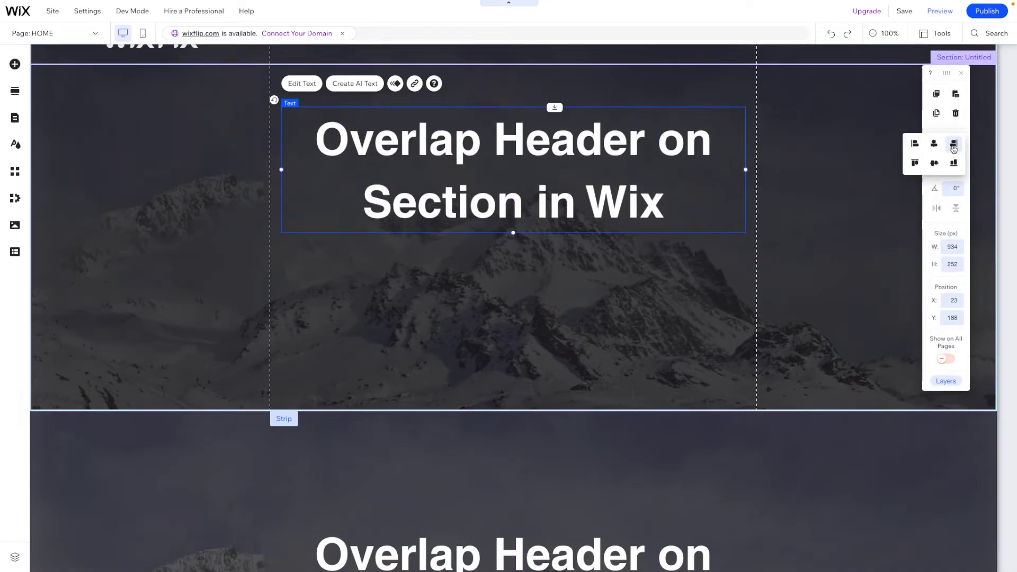
pyautogui.click(934, 163)
pyautogui.scroll(1, 768, 200)
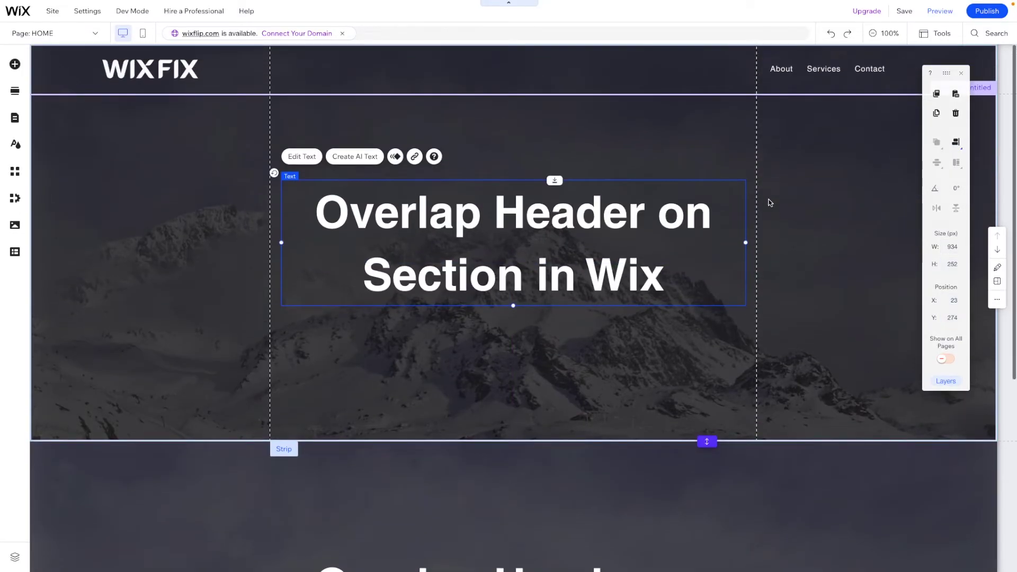
pyautogui.click(720, 464)
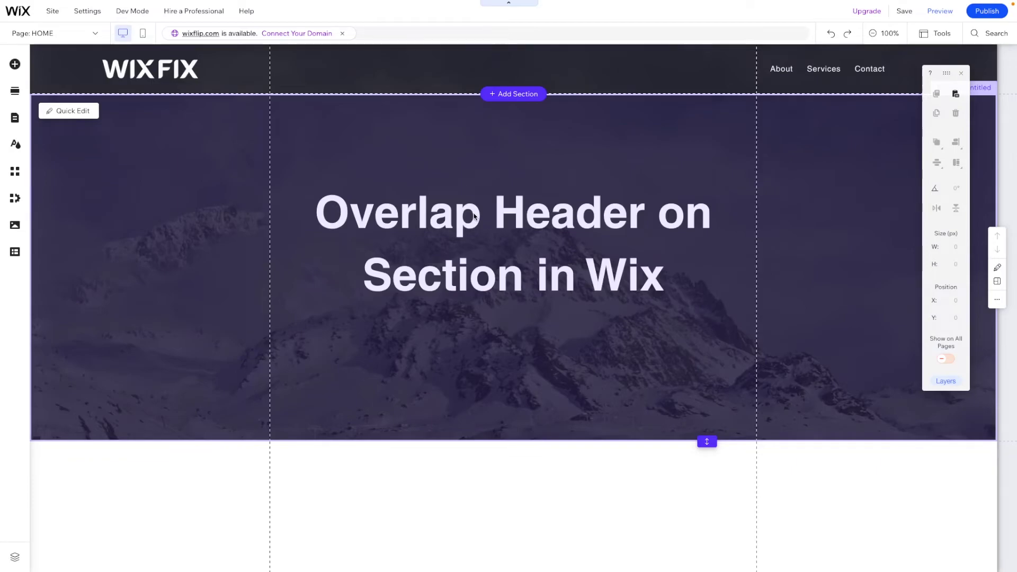
# Nudge the title down twice with Shift+Down, then switch to Preview to check the page
pyautogui.click(521, 218)
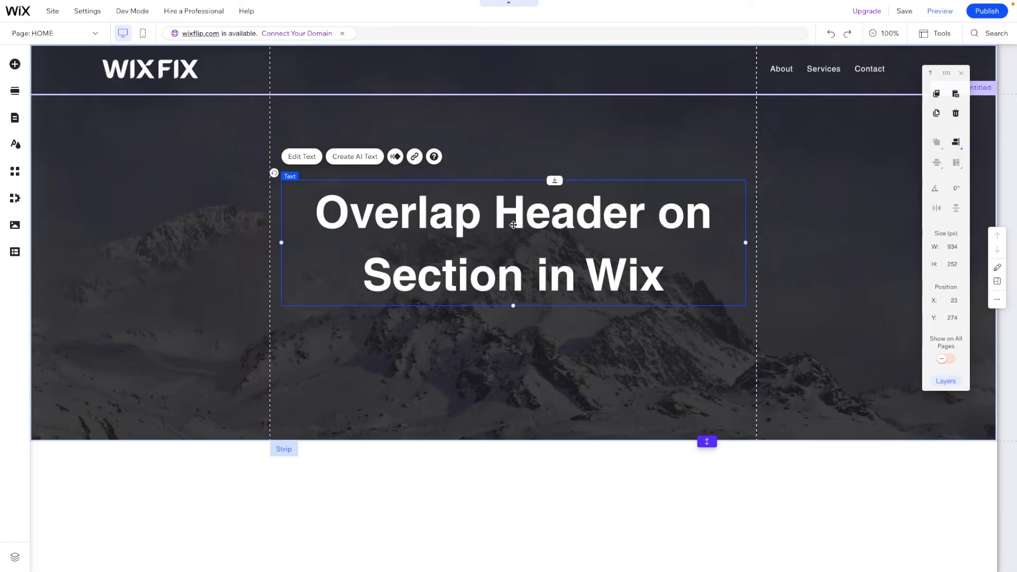
pyautogui.hotkey('shift', 'Down')
pyautogui.hotkey('shift', 'Down')
pyautogui.hotkey('shift', 'Down')
pyautogui.hotkey('shift', 'Down')
pyautogui.hotkey('shift', 'Down')
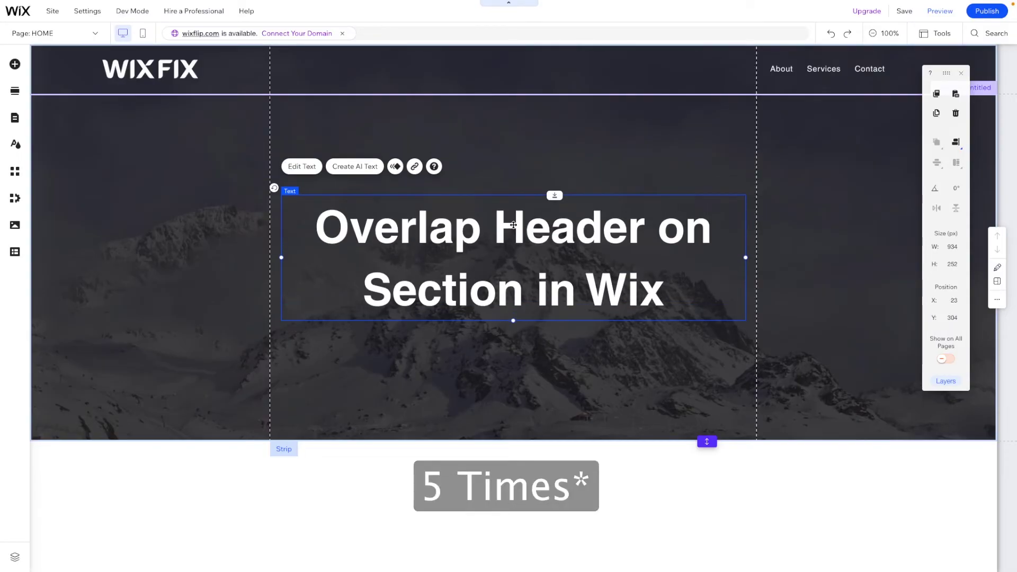
pyautogui.hotkey('shift', 'Down')
pyautogui.hotkey('shift', 'Down')
pyautogui.hotkey('shift', 'Down')
pyautogui.hotkey('shift', 'Down')
pyautogui.hotkey('shift', 'Down')
pyautogui.hotkey('shift', 'Down')
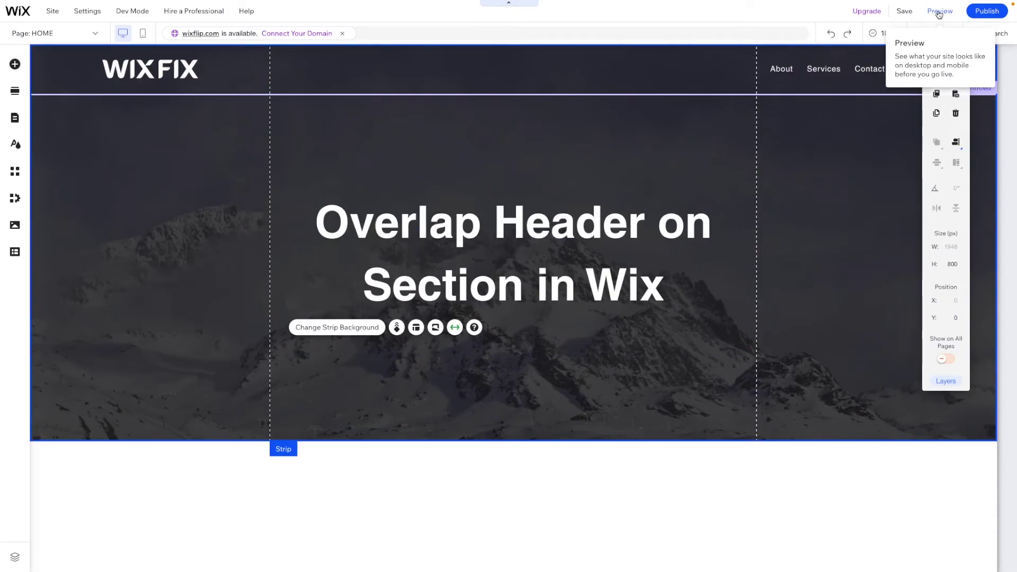
pyautogui.click(939, 12)
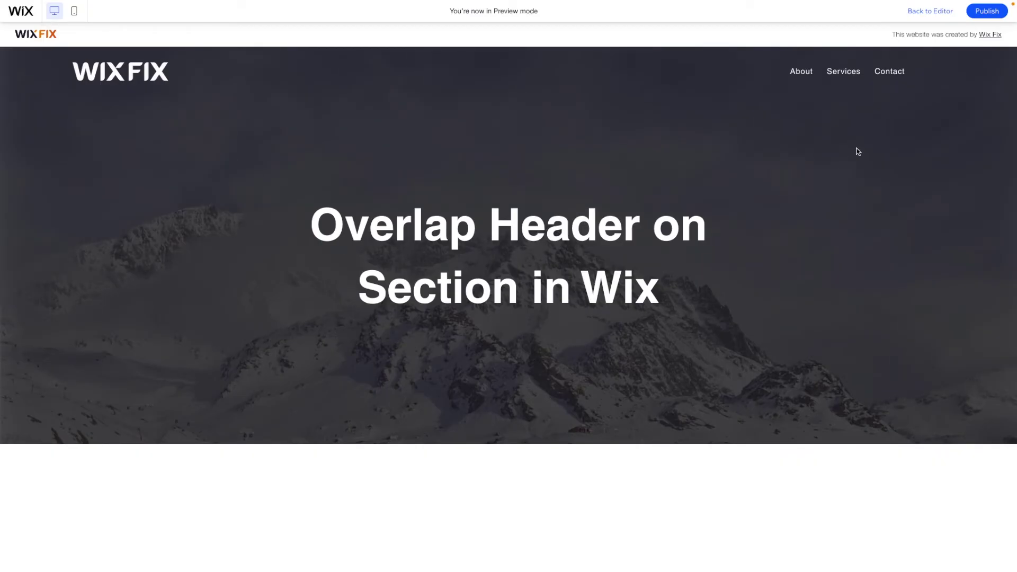
pyautogui.click(924, 12)
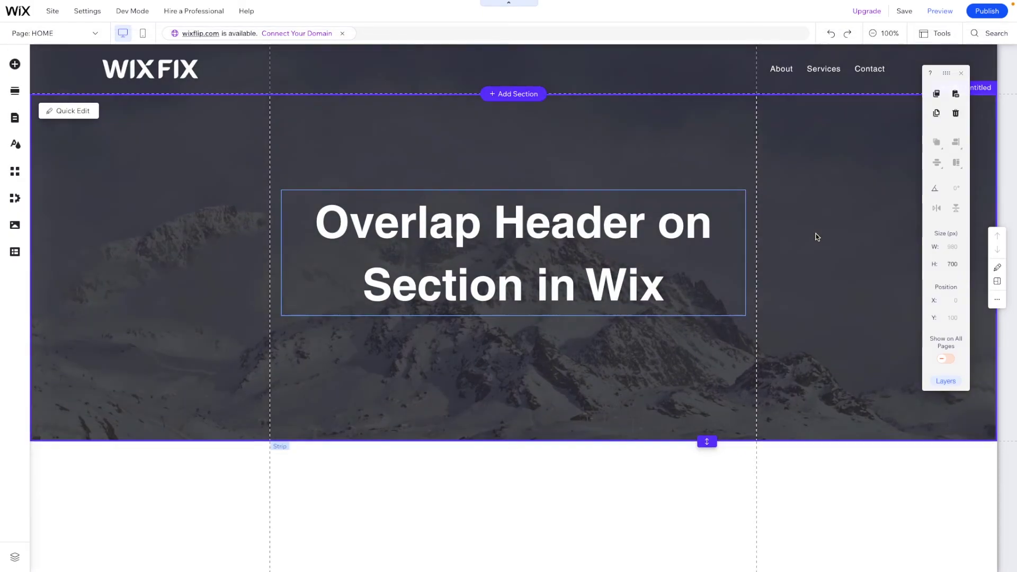
pyautogui.click(817, 234)
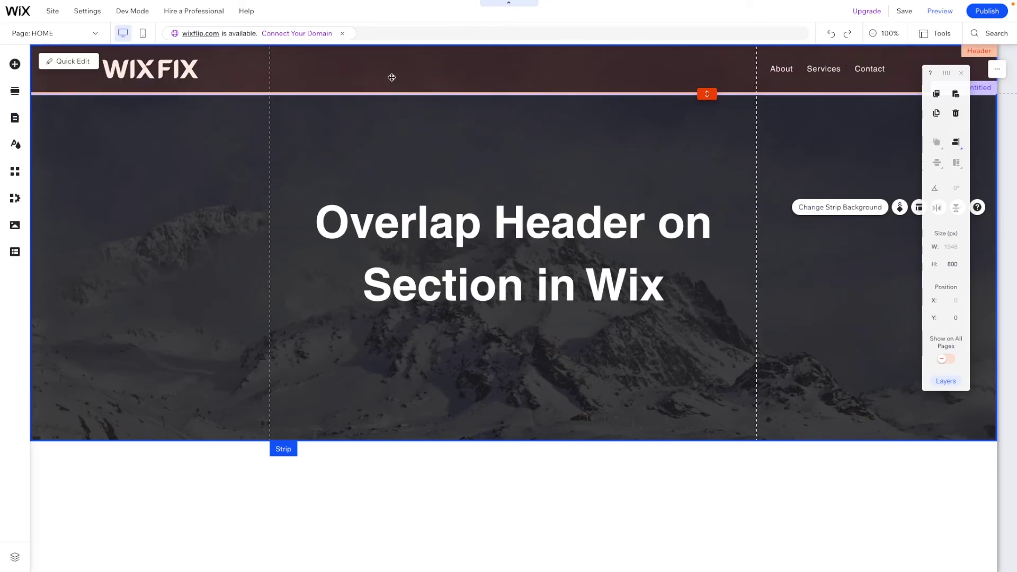
pyautogui.click(306, 74)
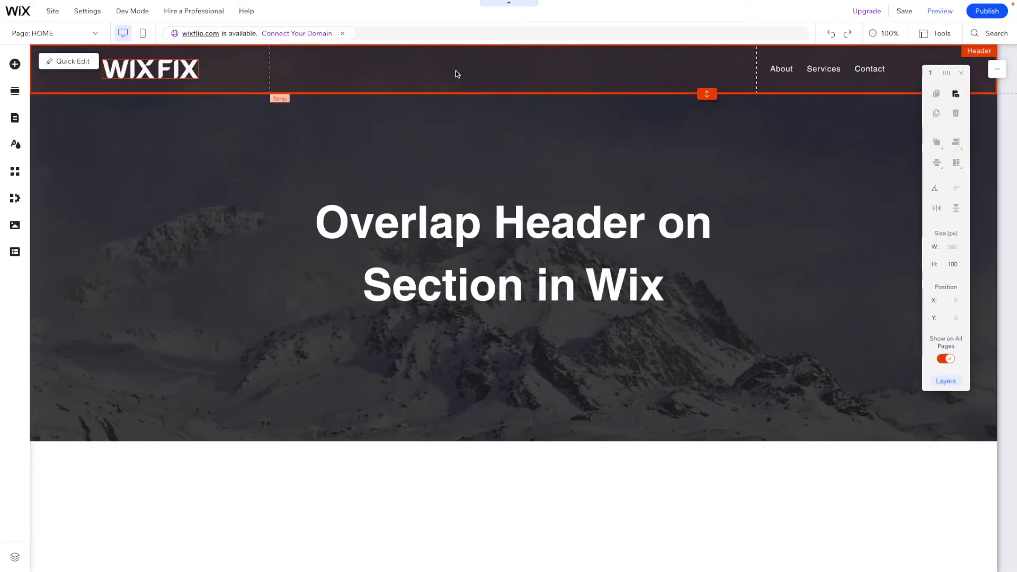
pyautogui.click(800, 190)
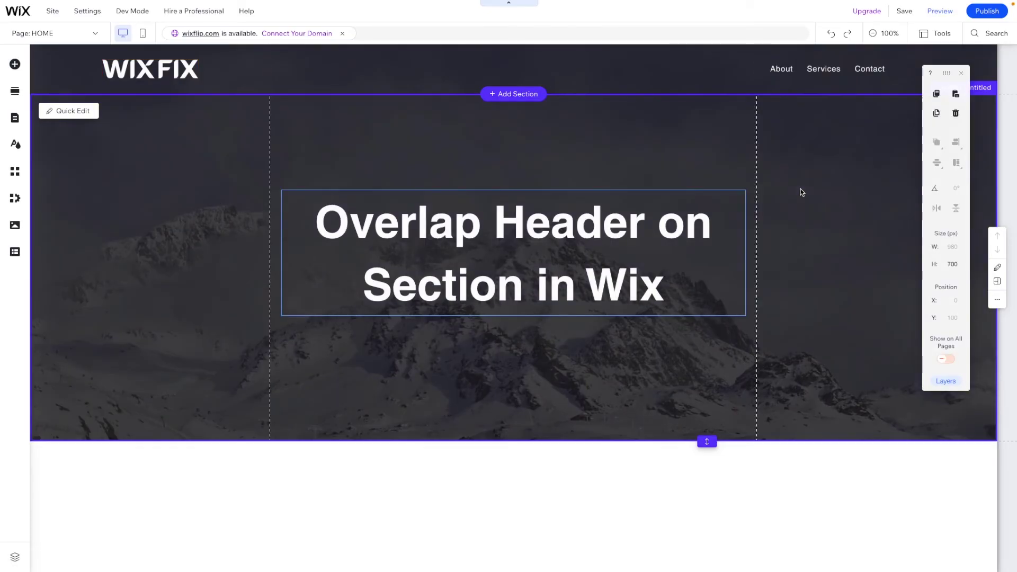